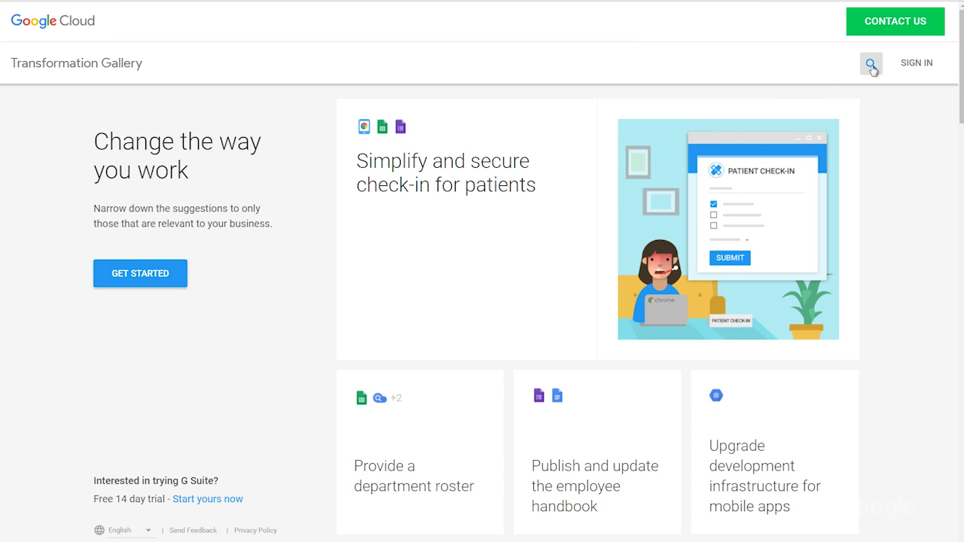
Search the gallery for 'digital media' and open the 'Create and manage digital media assets' story.
click(870, 67)
text(digit)
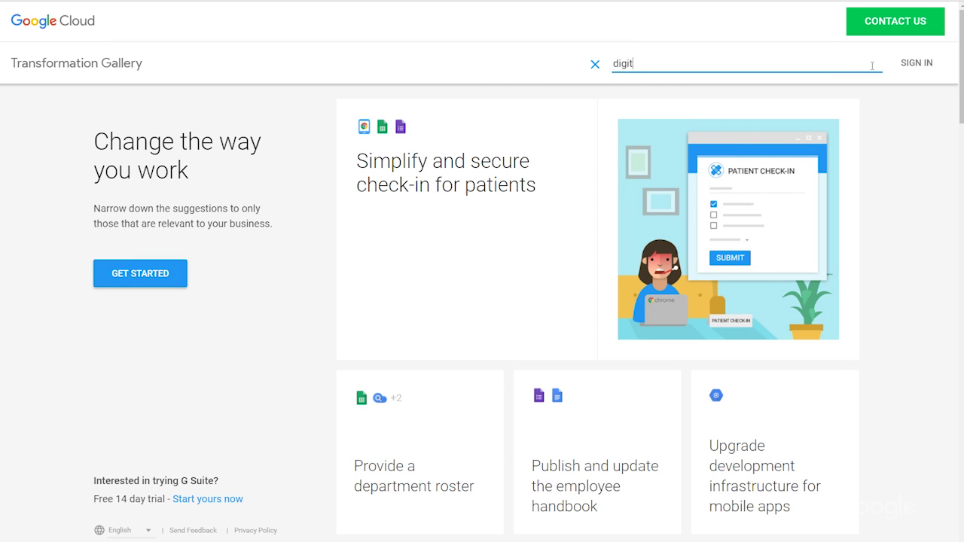
text(al media)
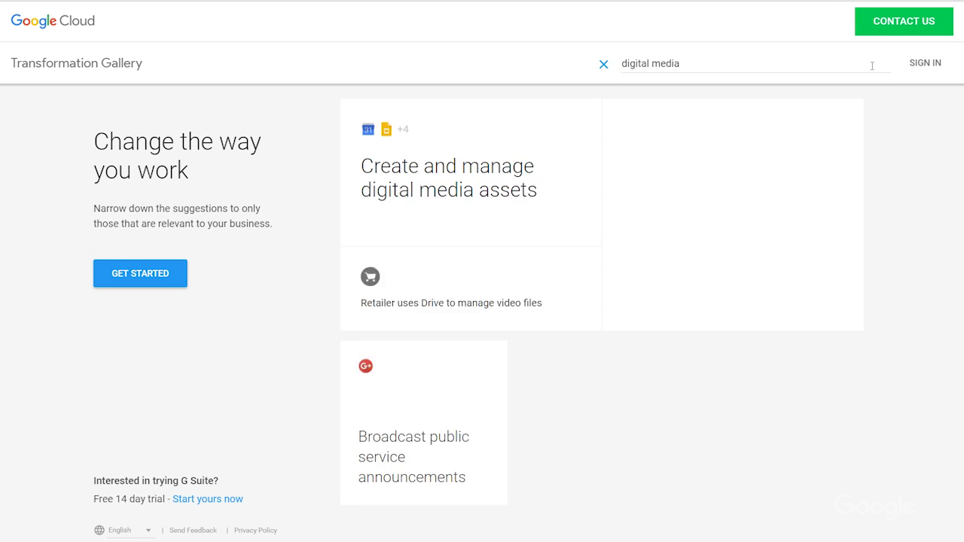
click(433, 182)
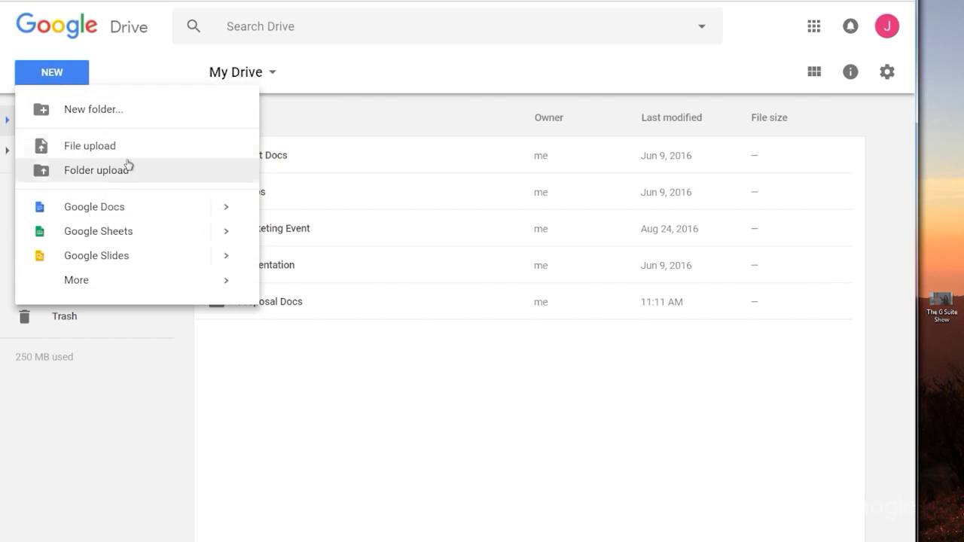
Upload The G Suite Show.png from the desktop and create a folder named 'The G Suite Show'.
click(497, 502)
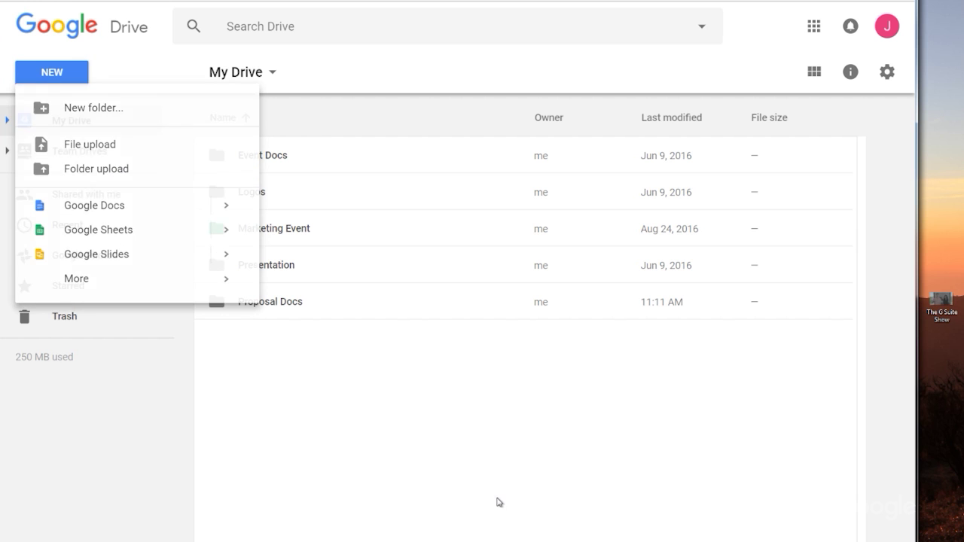
drag(947, 310, 422, 394)
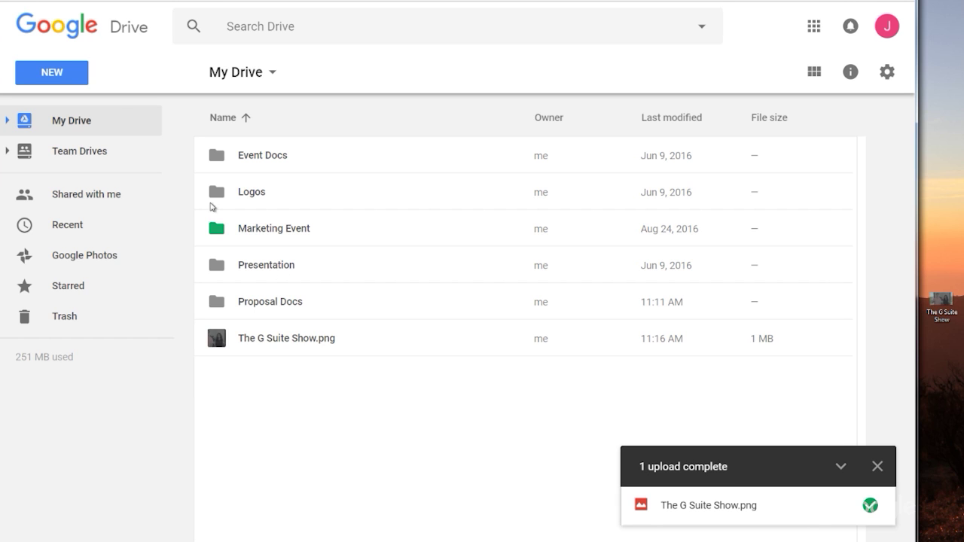
click(55, 74)
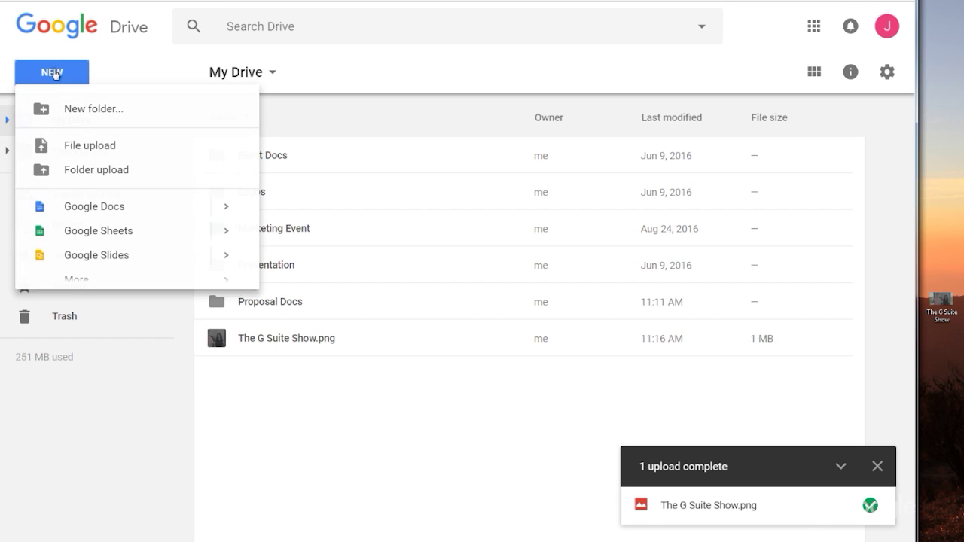
click(87, 110)
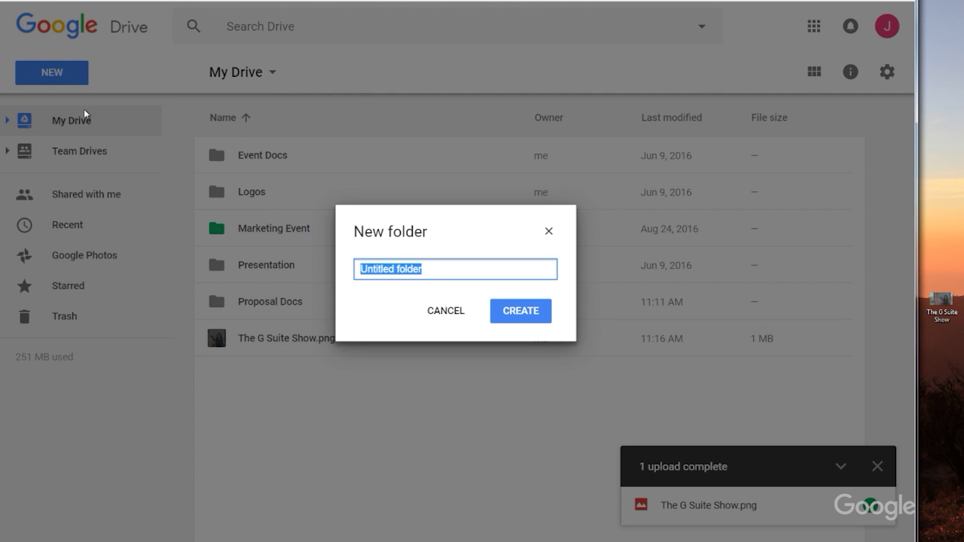
text(The G Suite Show)
key(Return)
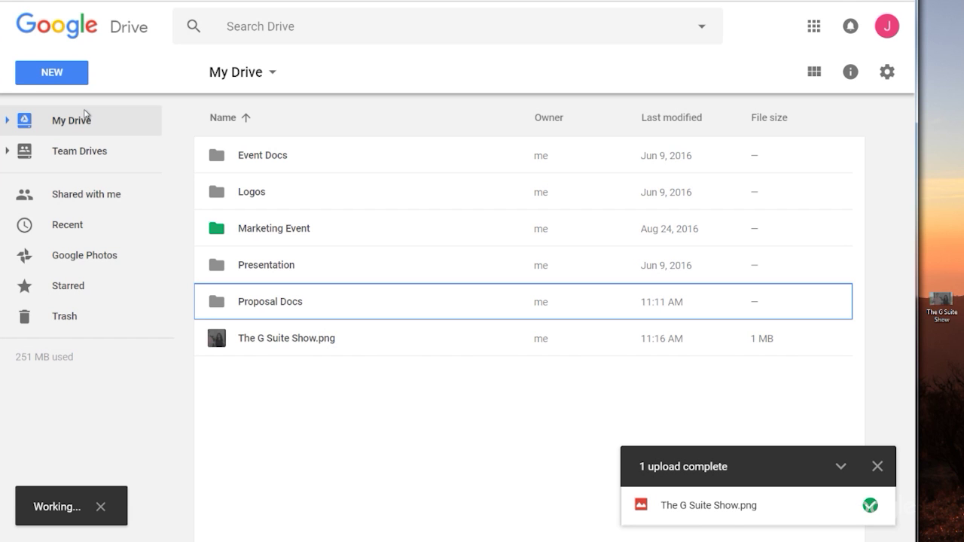
Move The G Suite Show.png into The G Suite Show folder.
mouse_move(289, 369)
mouse_down()
mouse_move(270, 351)
mouse_move(282, 385)
mouse_move(276, 374)
mouse_up()
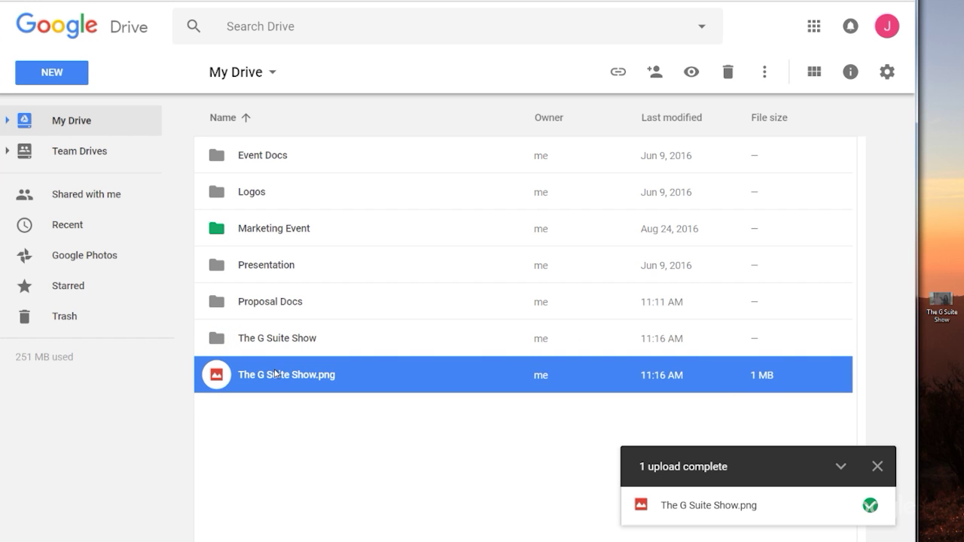
click(765, 75)
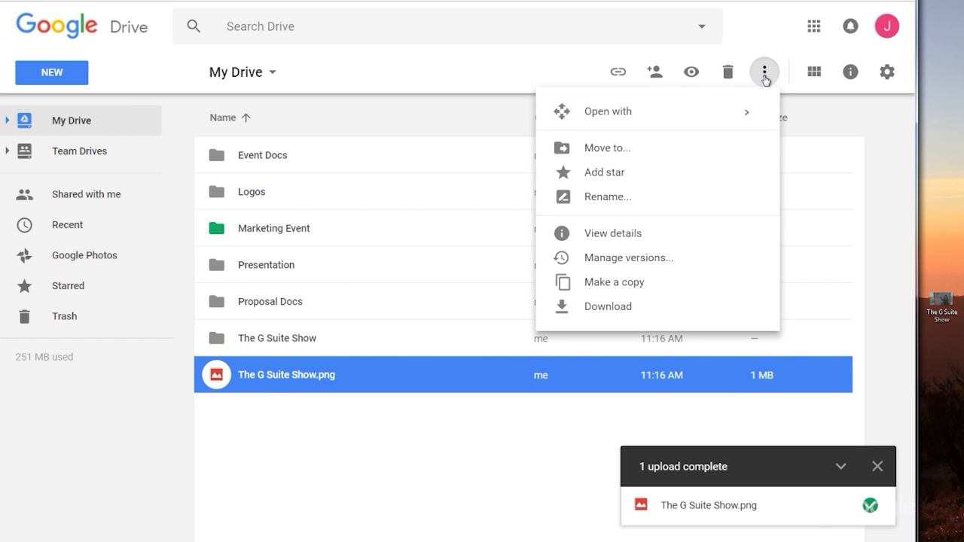
click(611, 148)
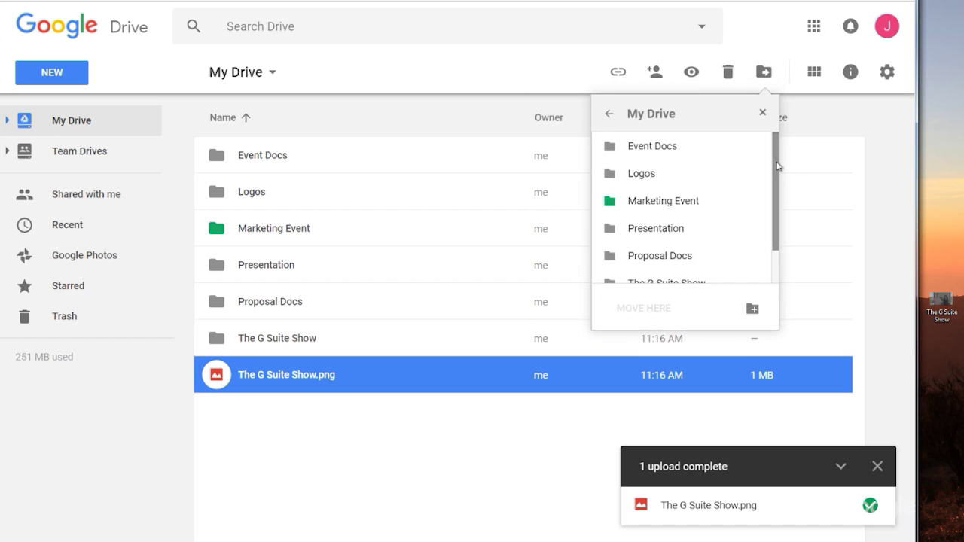
scroll(779, 166, down, 1)
click(656, 243)
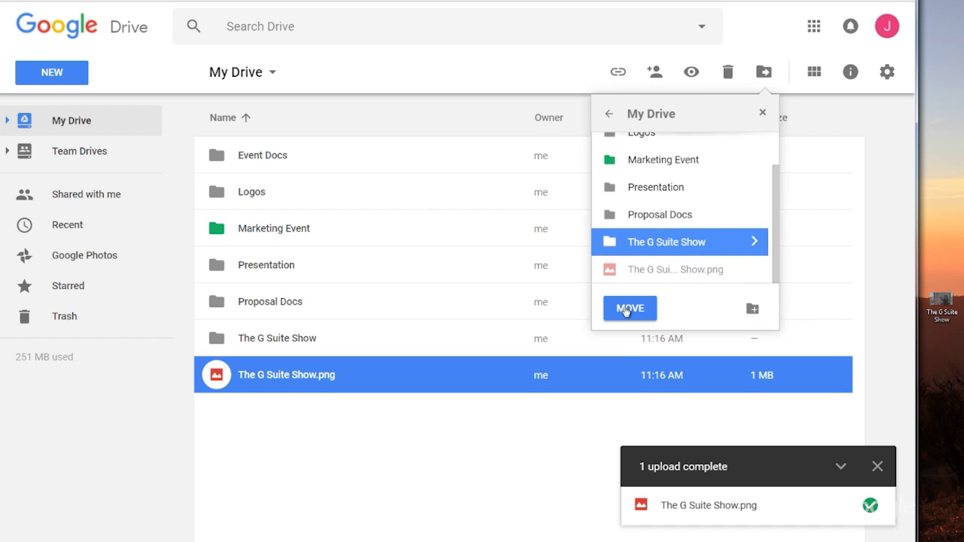
click(629, 308)
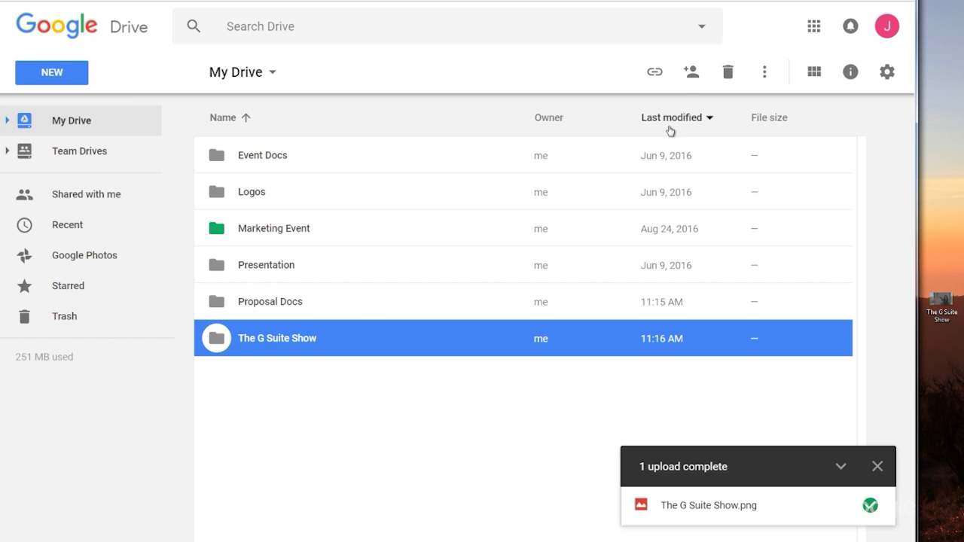
Share The G Suite Show folder and open its advanced sharing settings.
click(690, 71)
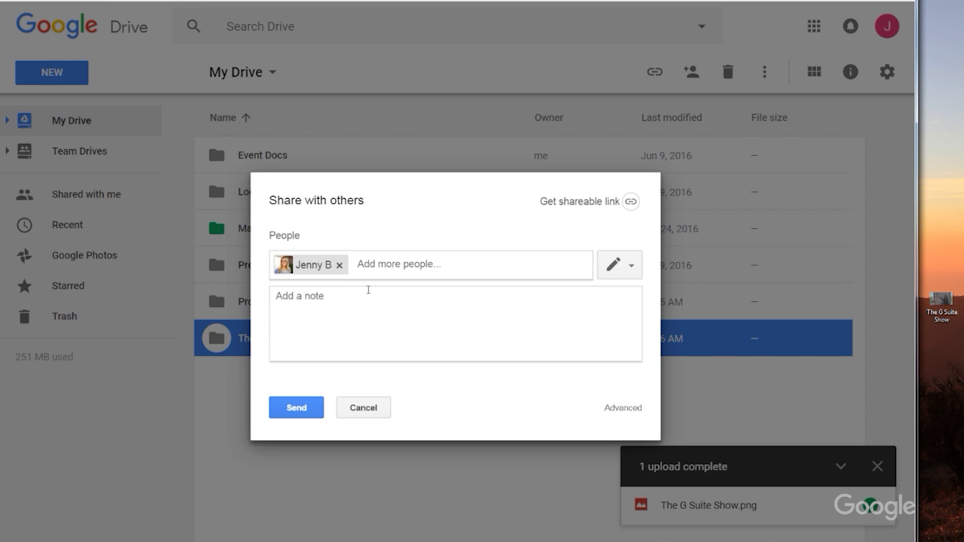
click(623, 407)
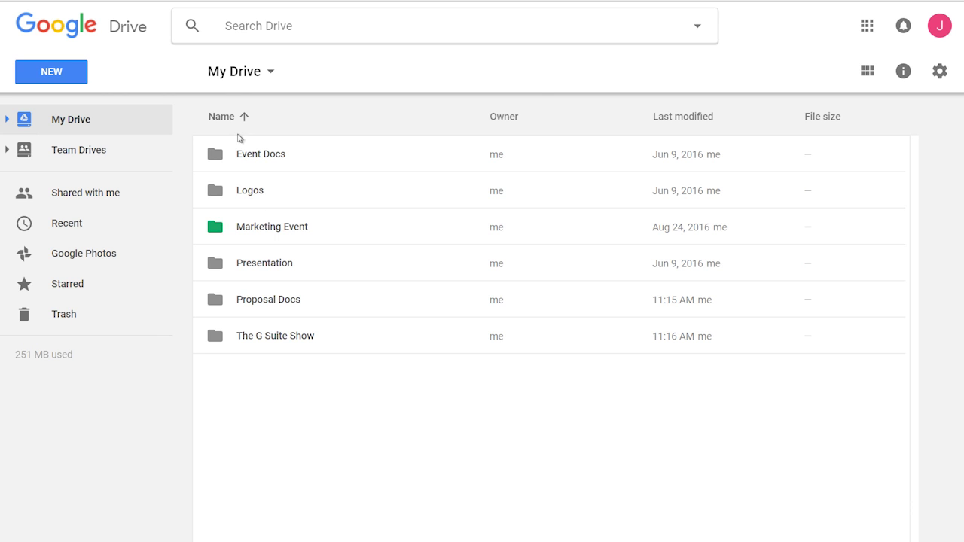
Search Drive for 'type:image suite' and display the results as grid thumbnails.
click(317, 25)
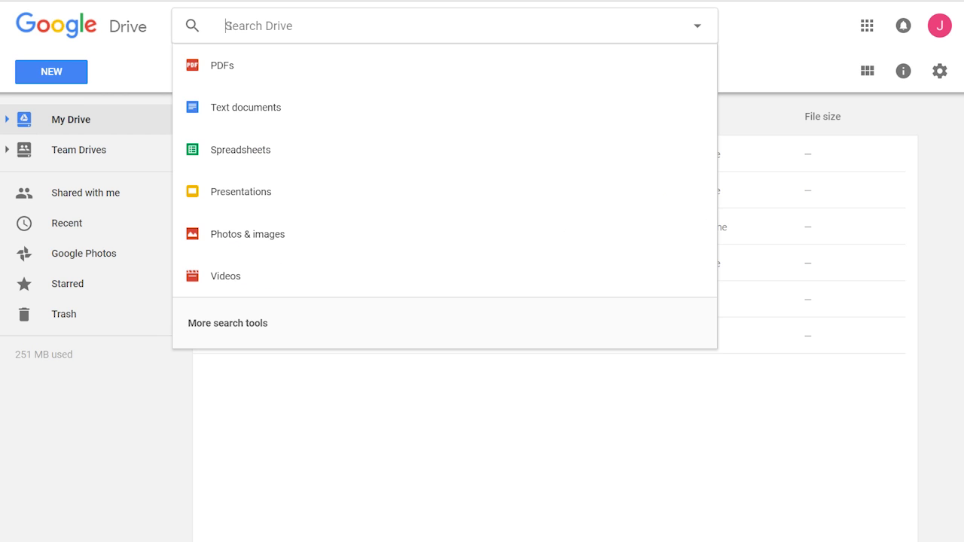
click(698, 27)
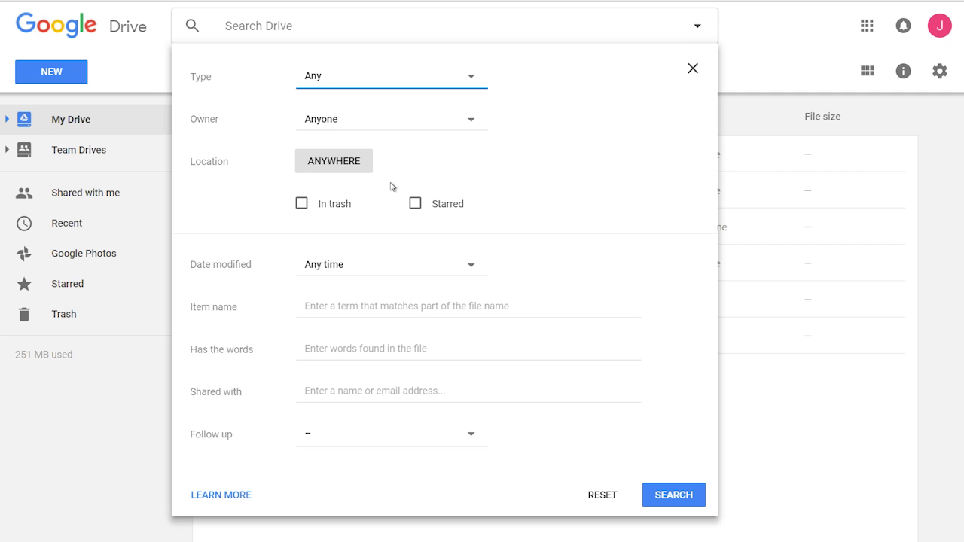
click(256, 25)
text(type:image suite)
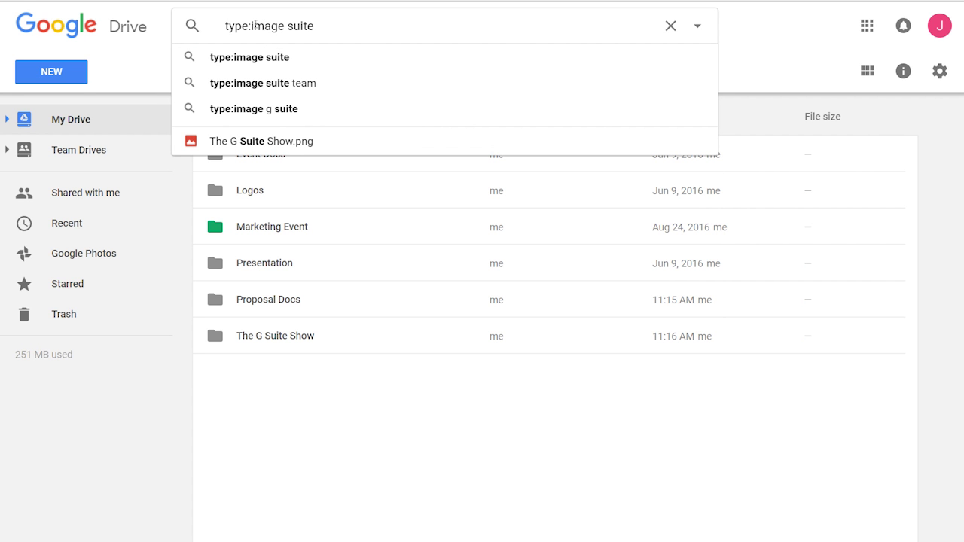
click(279, 60)
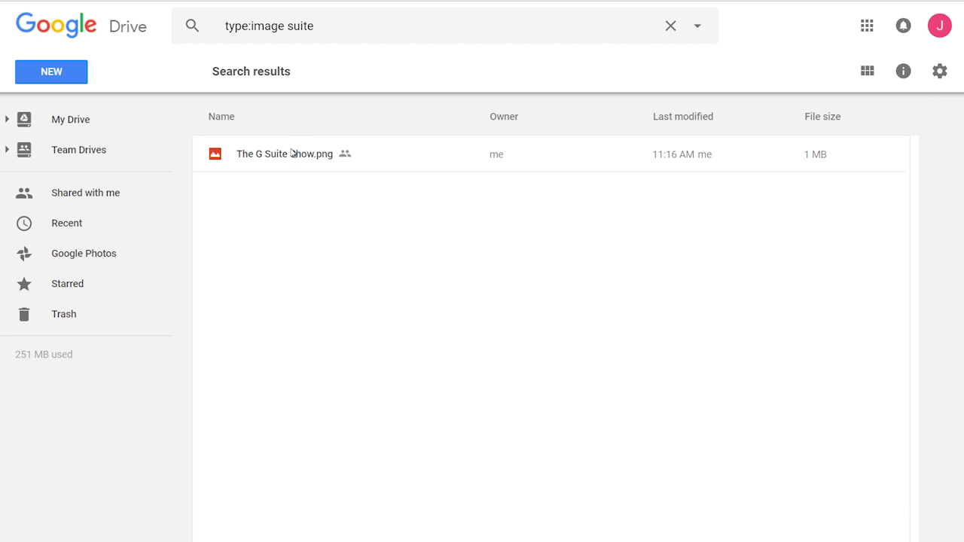
click(867, 72)
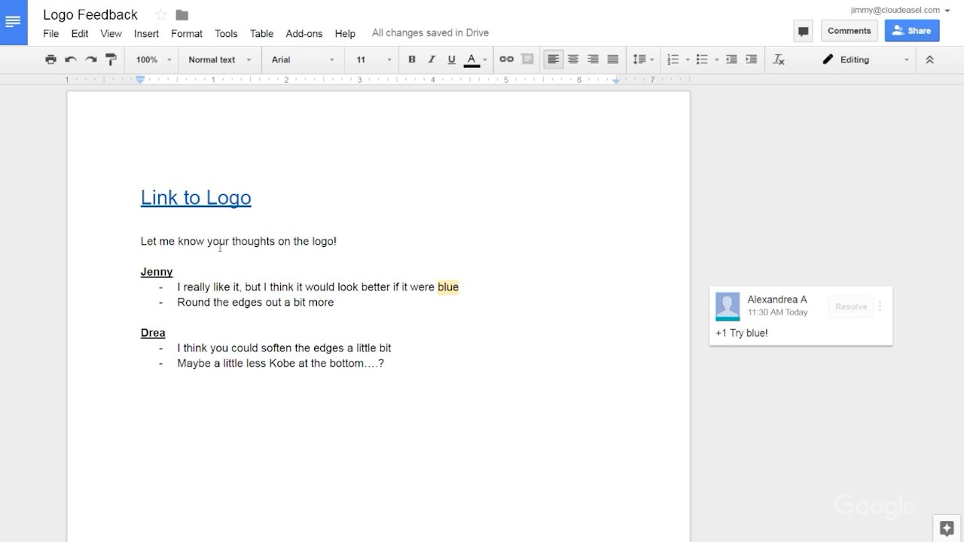
Reply 'Will do' to the '+1 Try blue!' comment.
drag(142, 241, 354, 238)
click(354, 239)
click(849, 34)
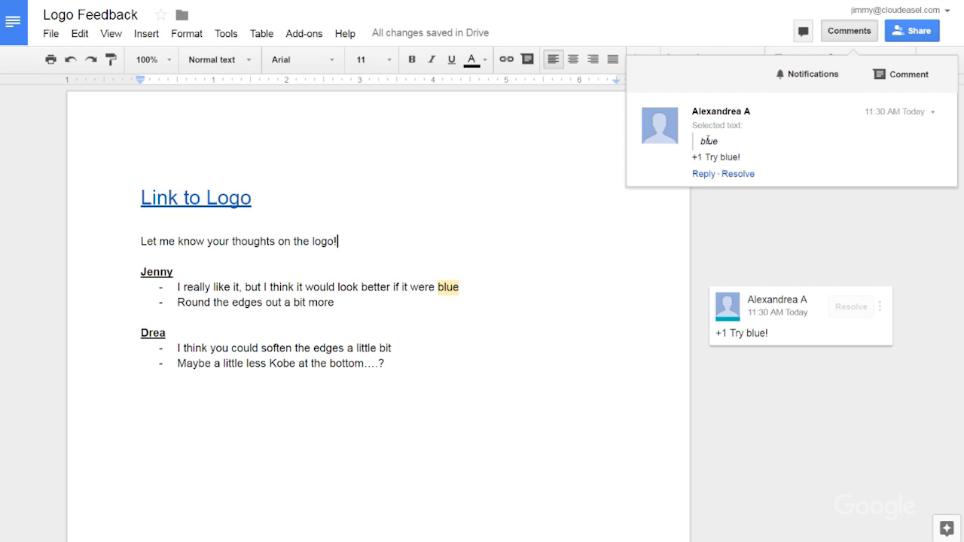
click(705, 176)
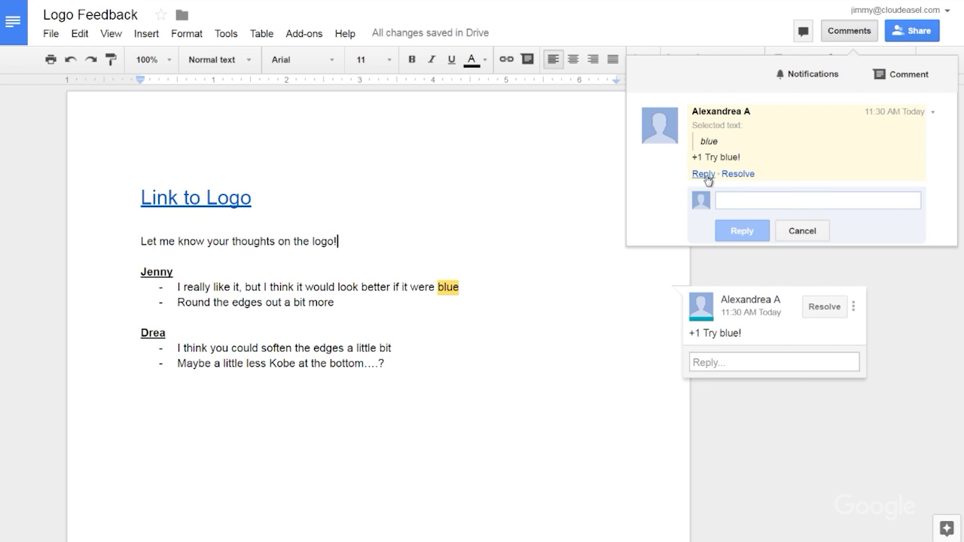
text(Will do!)
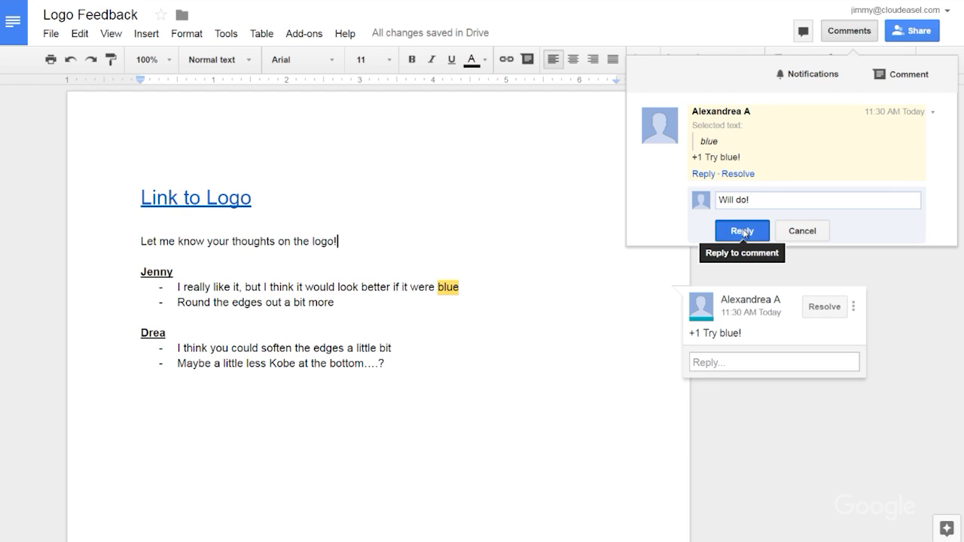
click(742, 231)
Add a 'What?!?!?' comment on the last feedback line about Kobe.
drag(178, 363, 385, 366)
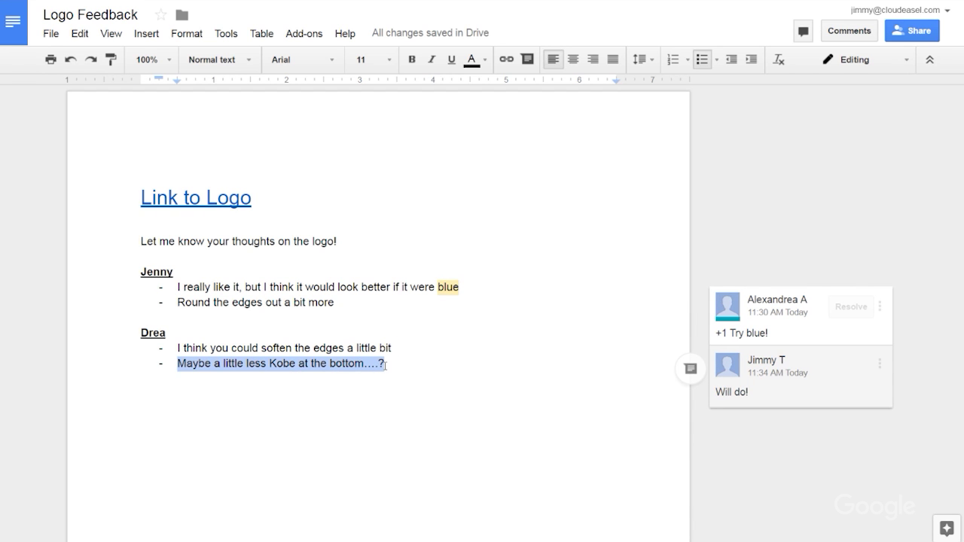
click(690, 368)
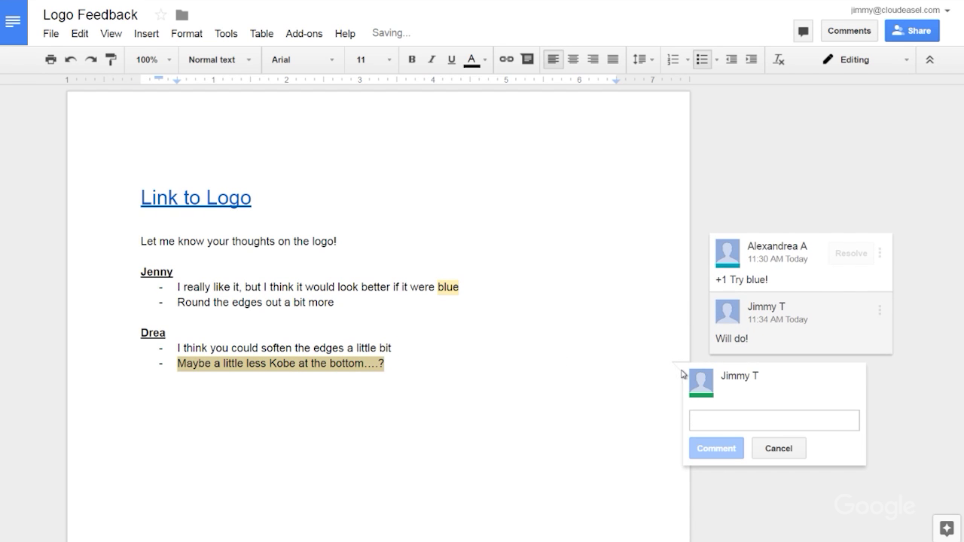
text(What?!?!?)
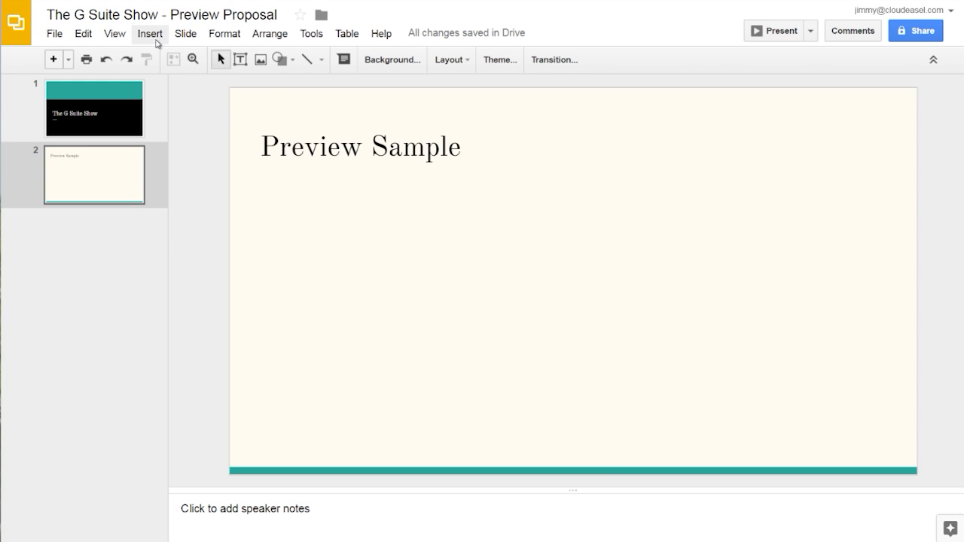
Insert the GSS_S11_E07_EDU teaser video from Google Drive into the Preview Sample slide.
click(149, 34)
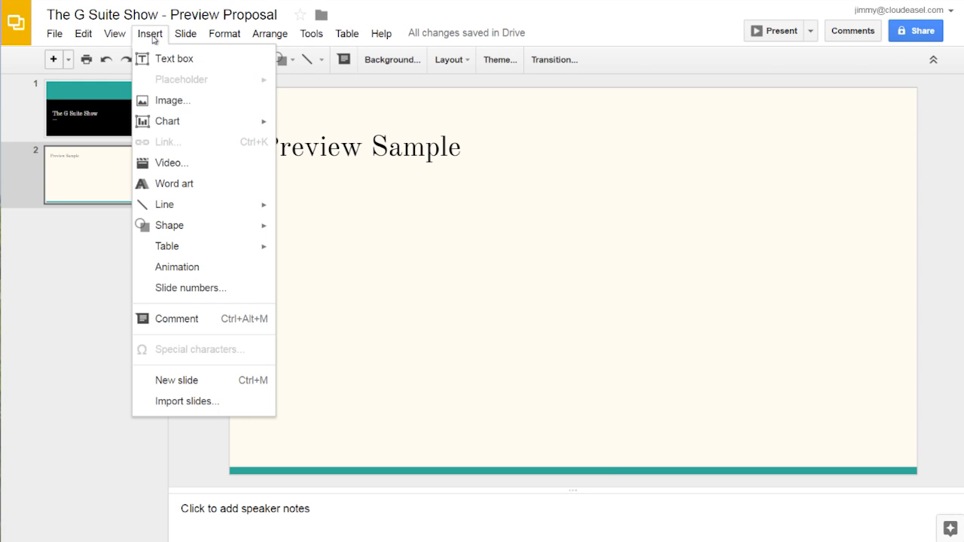
click(177, 165)
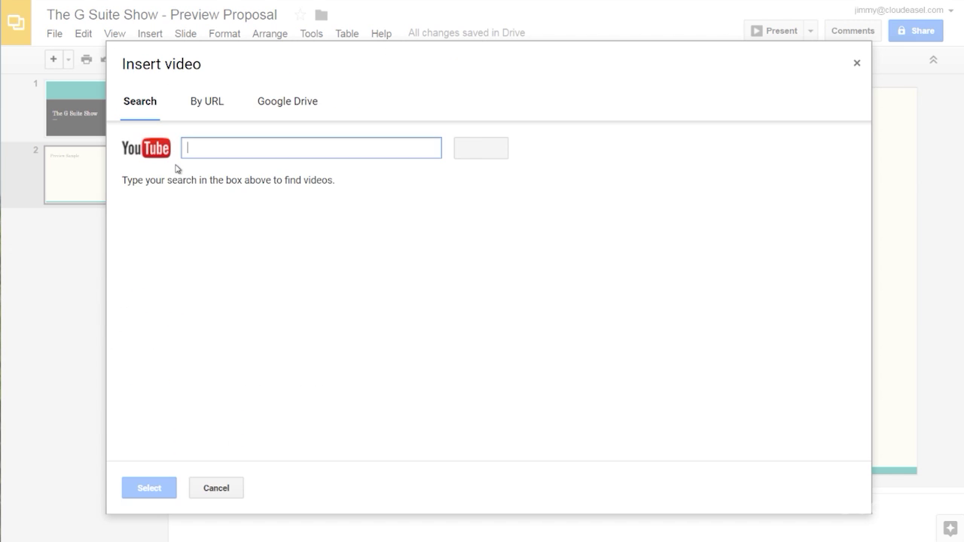
click(277, 106)
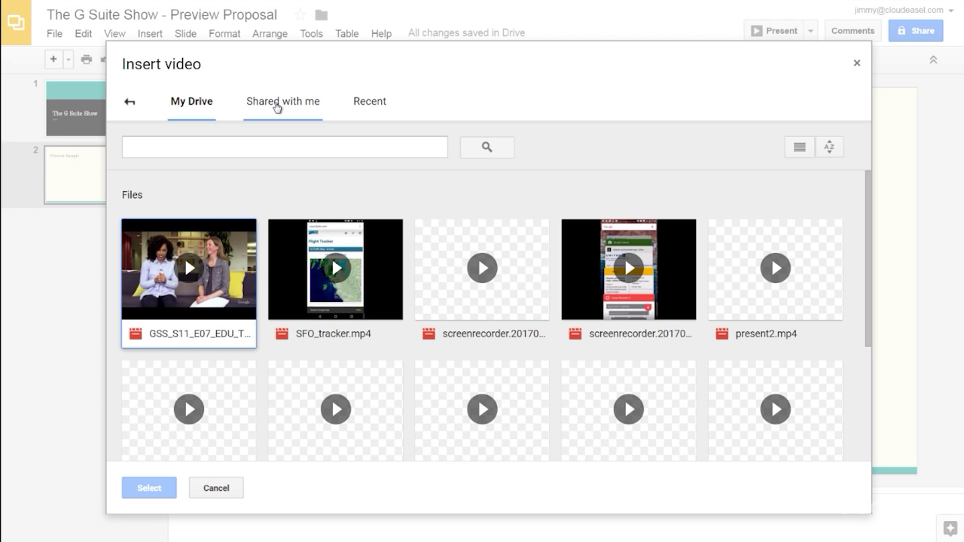
click(225, 303)
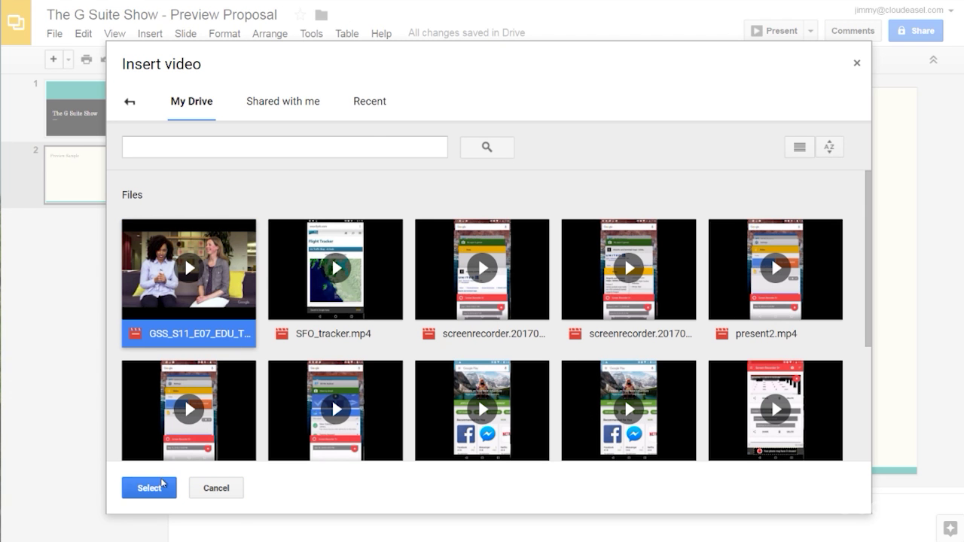
click(147, 488)
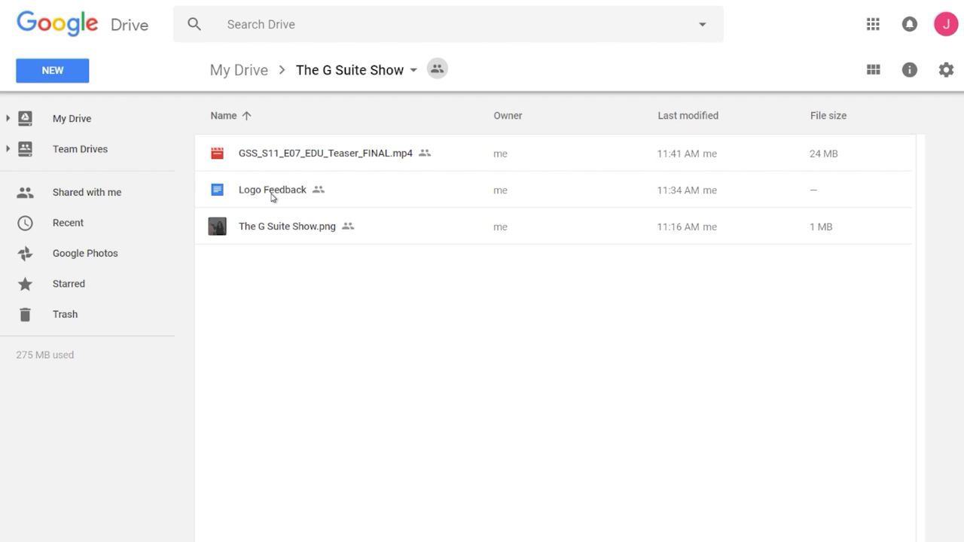
Show the Logo Feedback document's details panel and scroll through its activity history.
click(272, 194)
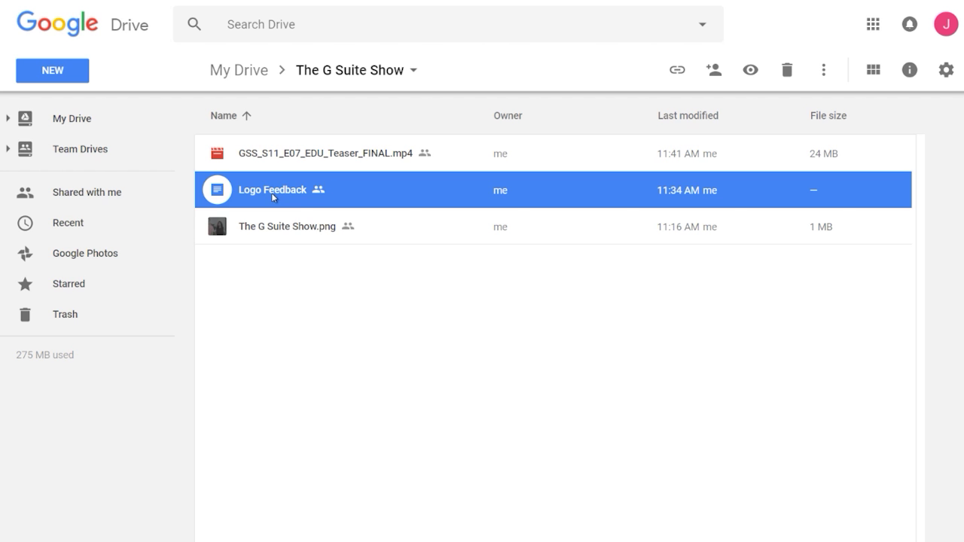
click(910, 71)
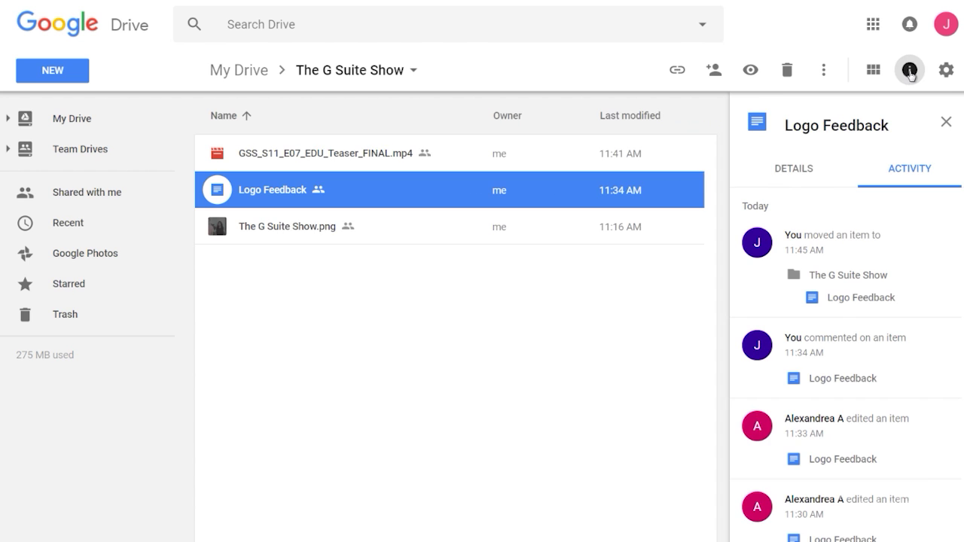
scroll(962, 351, down, 4)
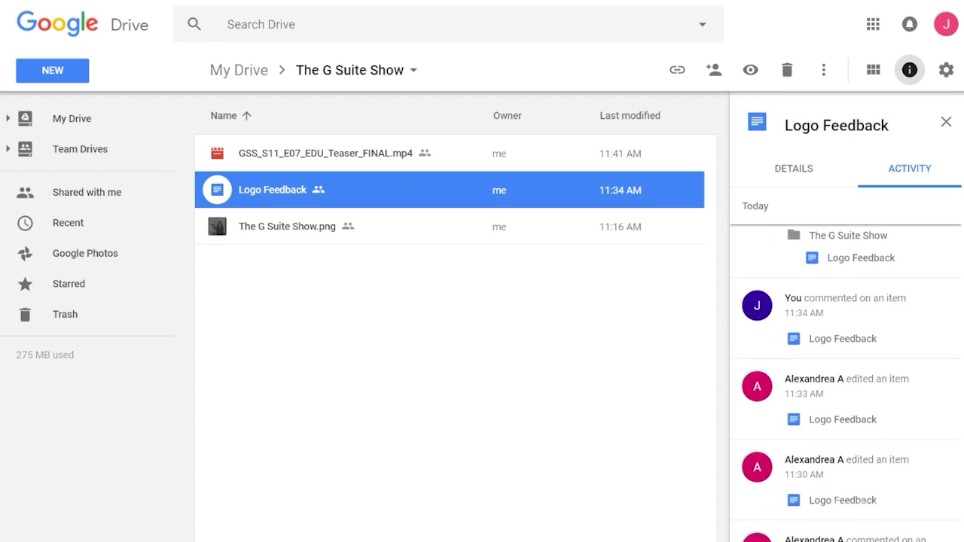
drag(962, 351, 960, 402)
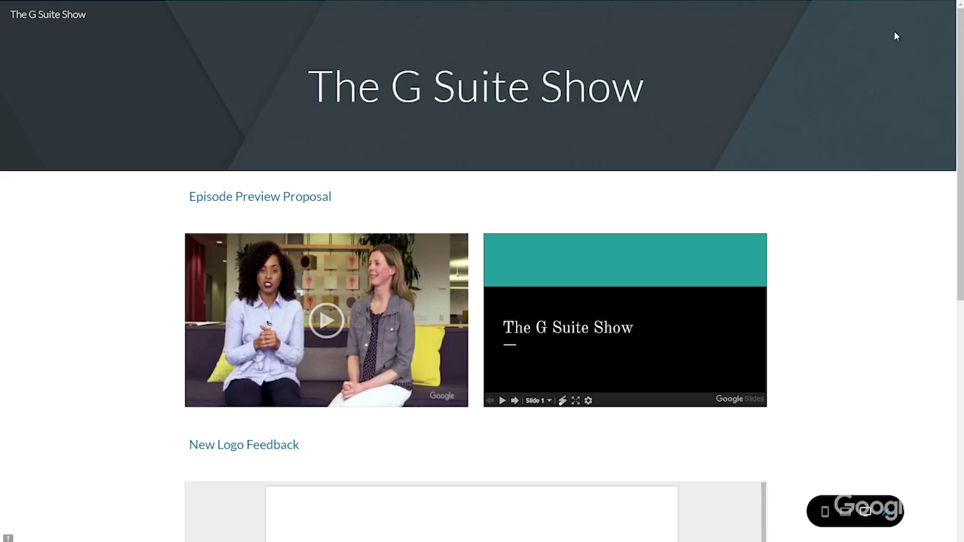
drag(959, 25, 962, 184)
scroll(451, 298, down, 2)
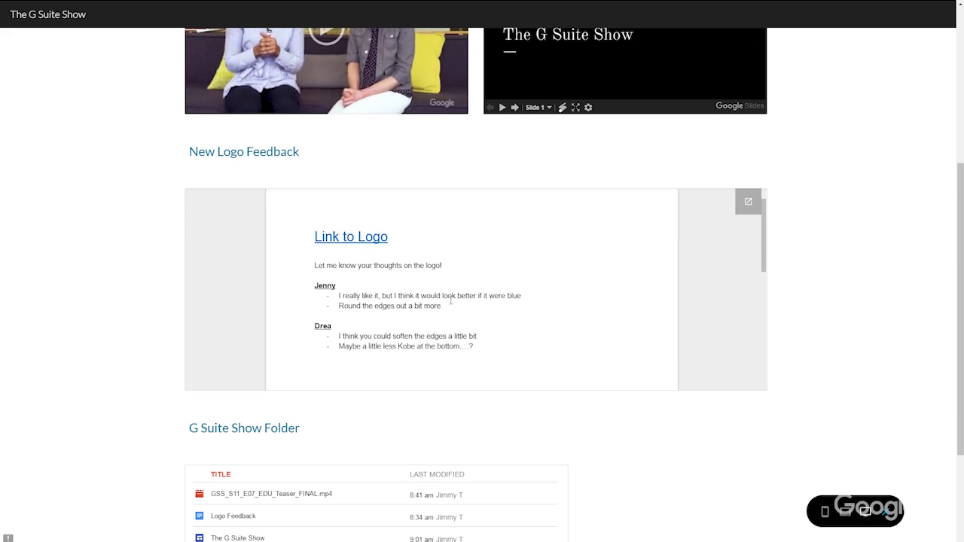
scroll(452, 298, up, 2)
scroll(864, 224, down, 3)
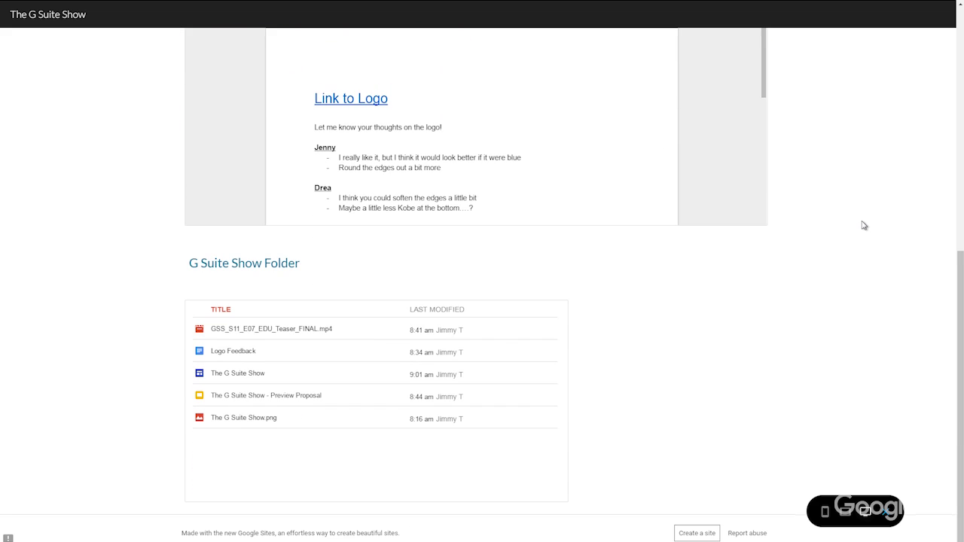